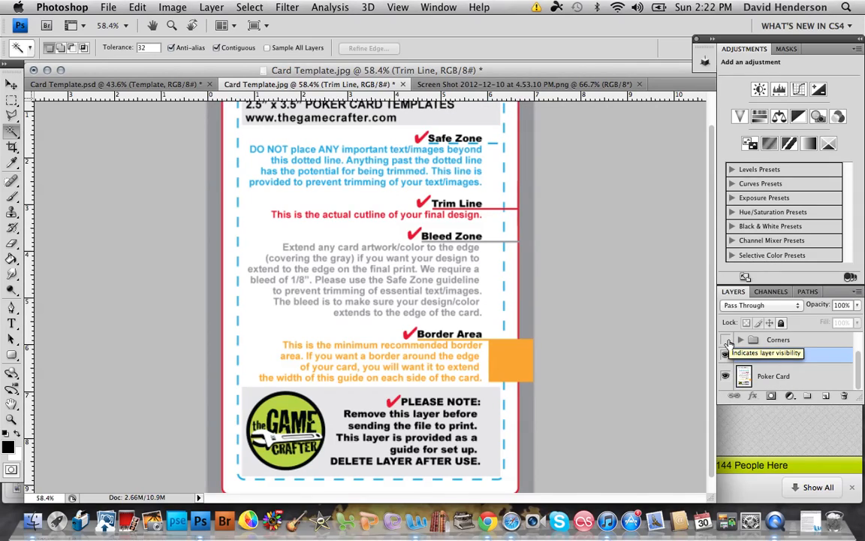
# Step: Preview the Corners group over the poker card template and hide it again
pyautogui.click(726, 340)
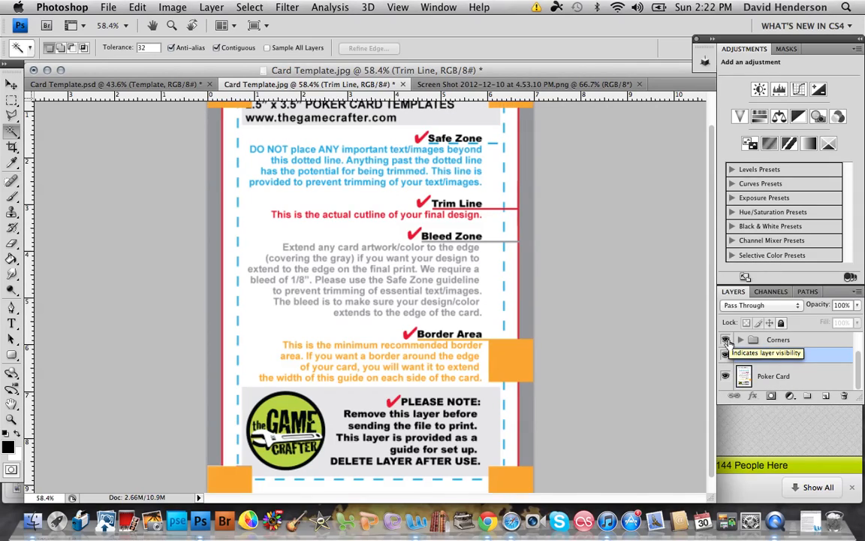
pyautogui.click(726, 340)
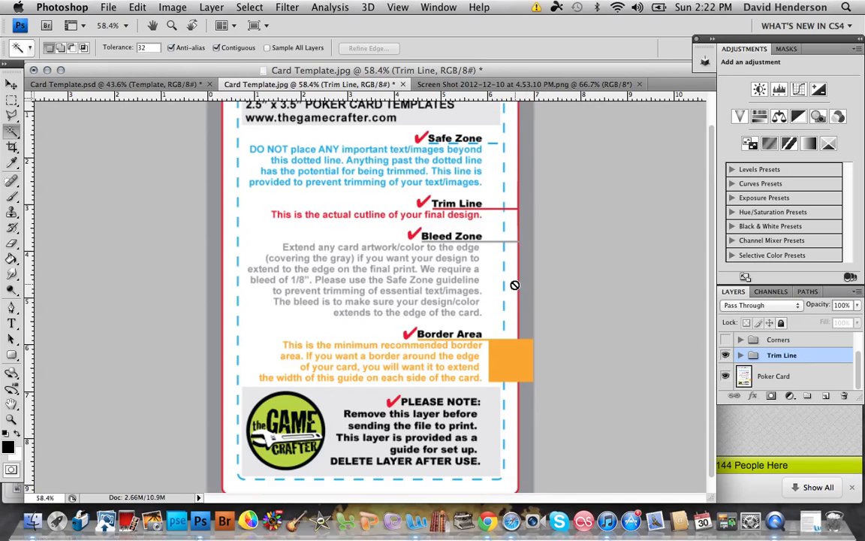
pyautogui.scroll(-3, 515, 285)
pyautogui.scroll(-3, 515, 284)
pyautogui.scroll(3, 515, 284)
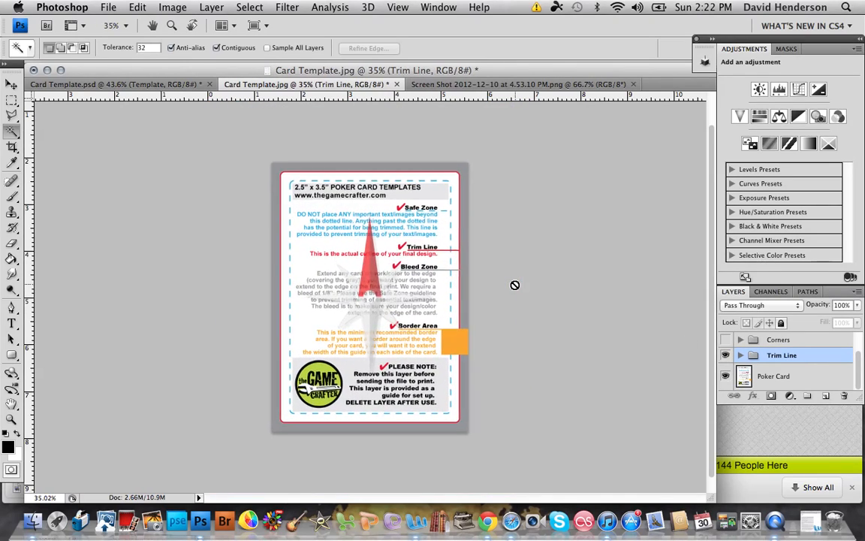
pyautogui.scroll(3, 515, 285)
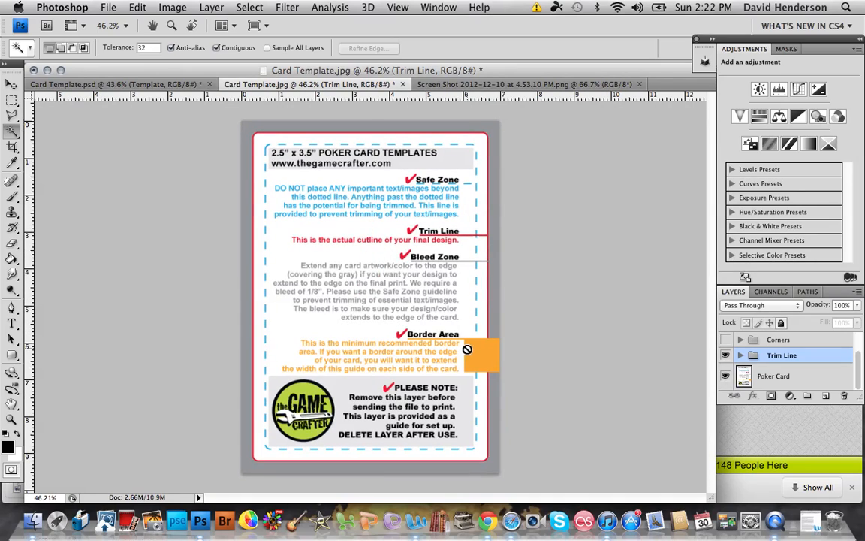
# Step: Outline the orange Border Area square with a rectangular marquee selection and deselect it
pyautogui.click(11, 99)
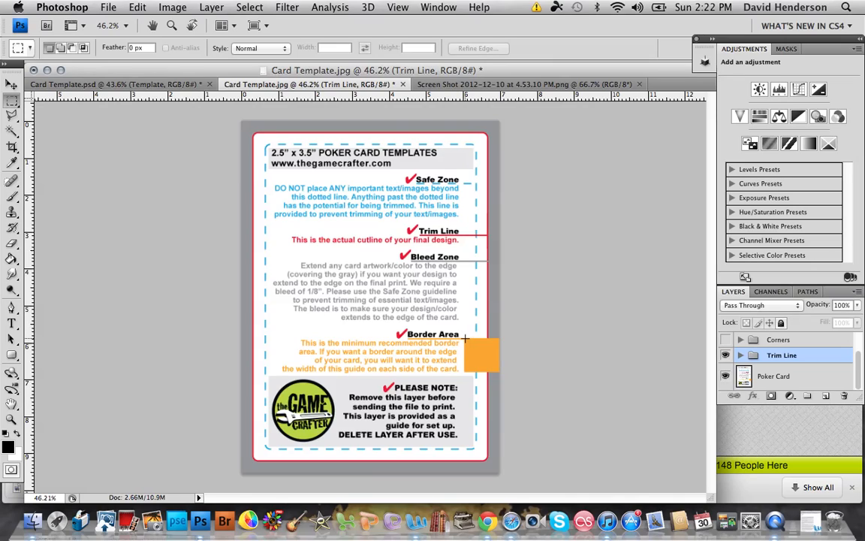
pyautogui.moveTo(465, 339); pyautogui.dragTo(514, 374)
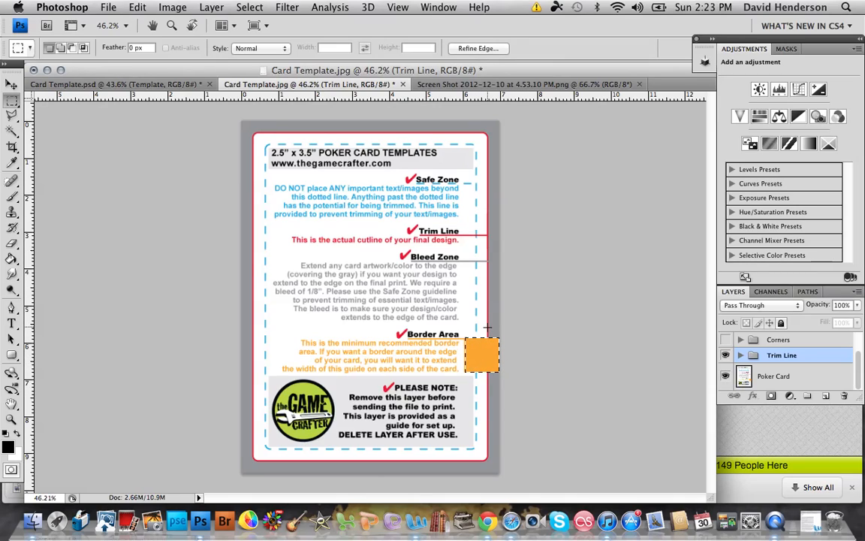
pyautogui.press('super+d')
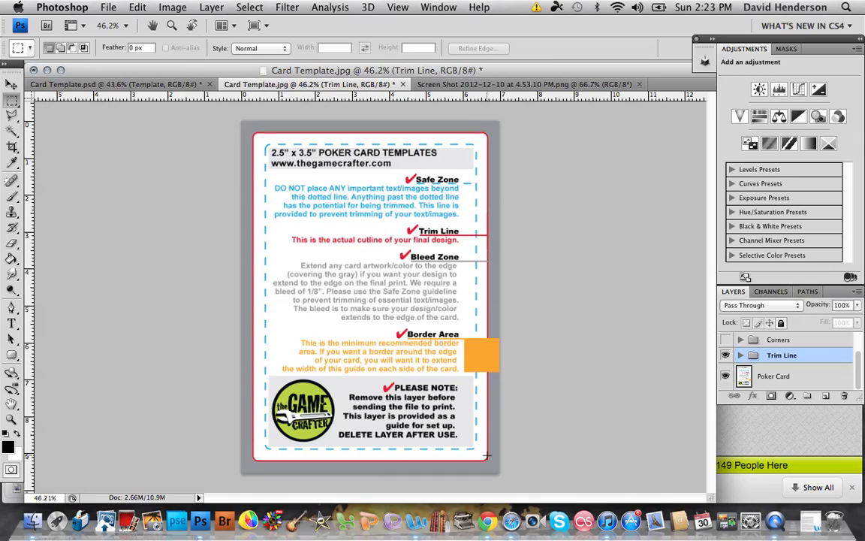
# Step: Show the Corners group and hide the Poker Card layer and the Trim Line group
pyautogui.click(726, 341)
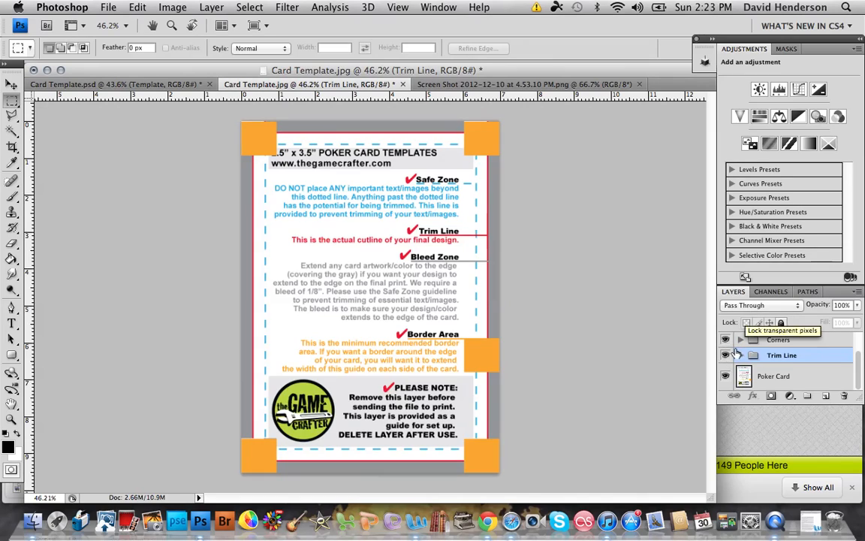
pyautogui.click(725, 376)
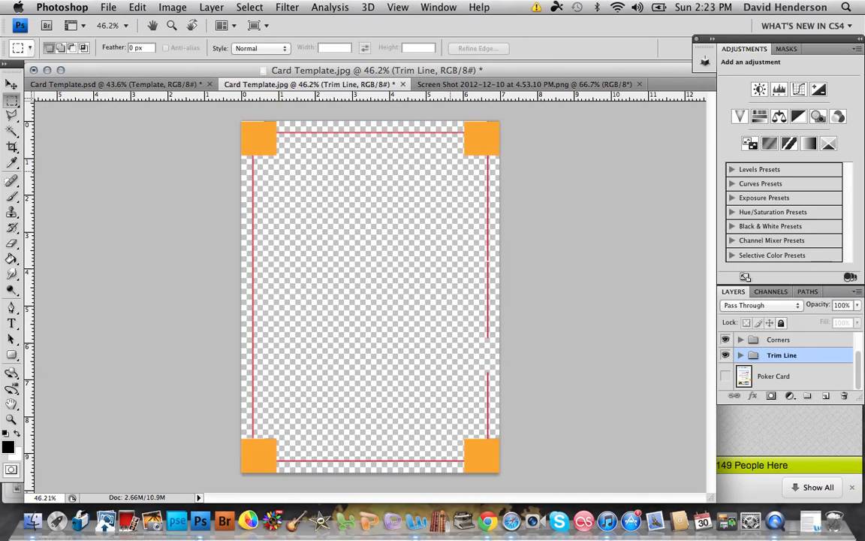
pyautogui.click(725, 356)
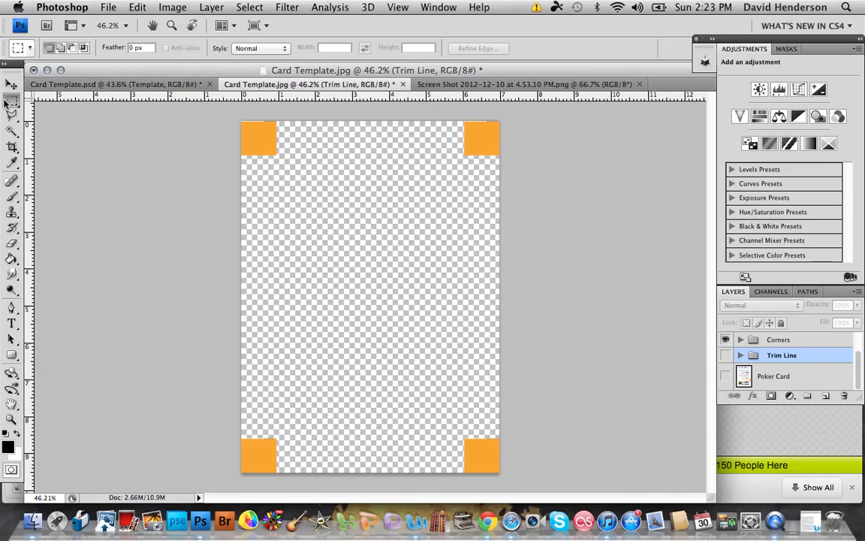
# Step: Combine rectangular marquee selections into a border frame joining the four orange corner squares, and deselect it
pyautogui.moveTo(242, 156); pyautogui.dragTo(620, 6)
pyautogui.press('super+d')
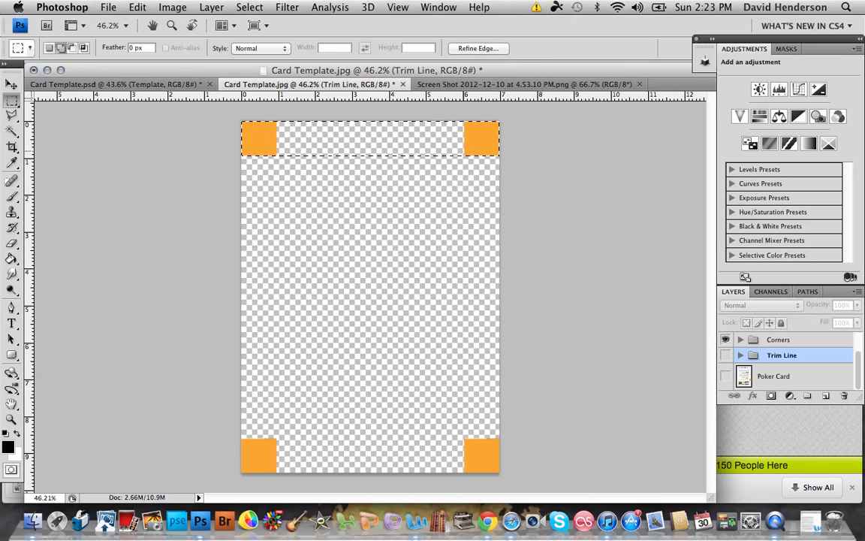
pyautogui.moveTo(436, 482); pyautogui.dragTo(500, 473)
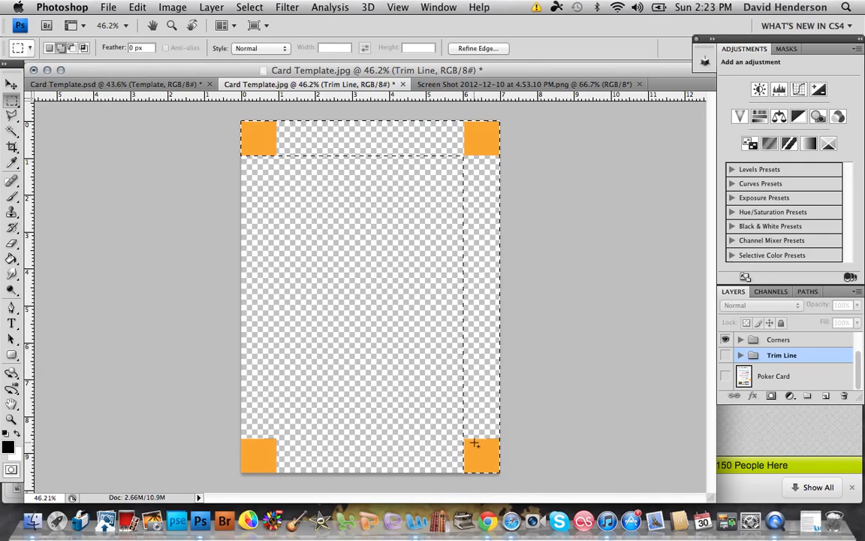
pyautogui.moveTo(474, 439); pyautogui.dragTo(124, 528)
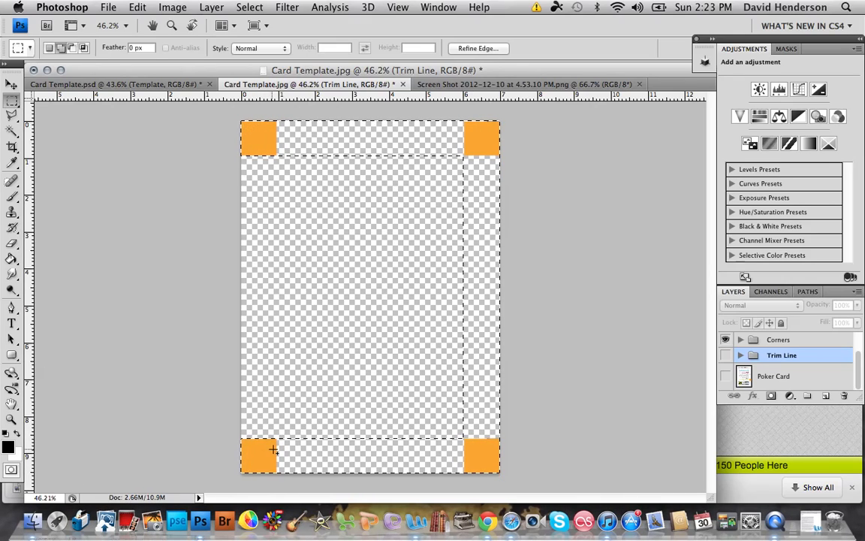
pyautogui.moveTo(275, 449); pyautogui.dragTo(196, 142)
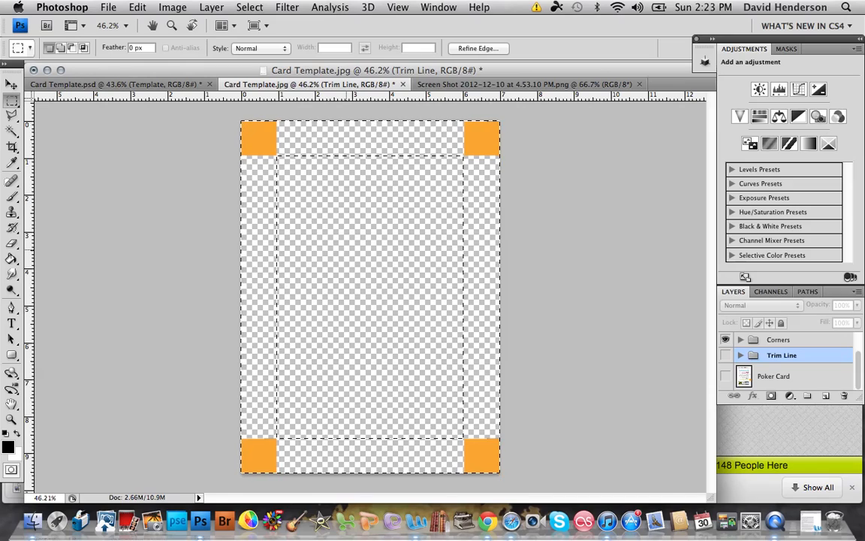
pyautogui.click(311, 226)
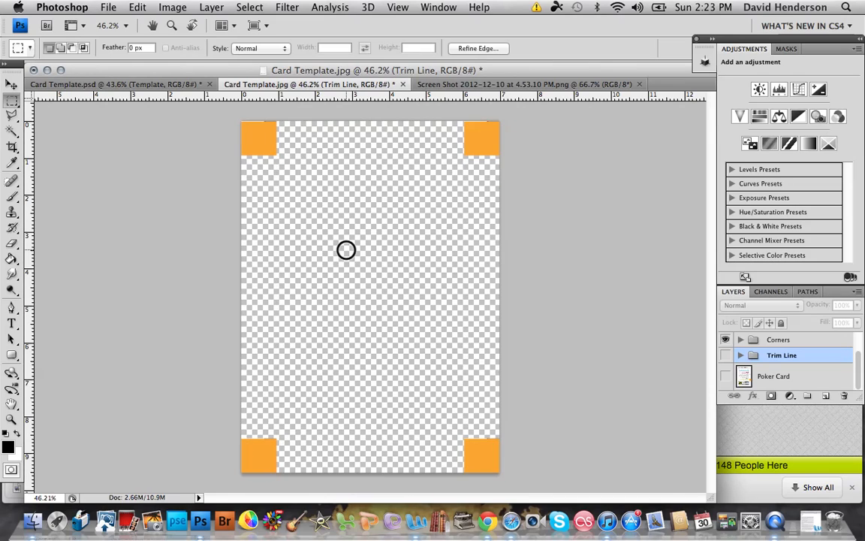
# Step: Inside the Corners group, show the black border on Layer 4 and hide Layer 3
pyautogui.click(742, 340)
pyautogui.click(726, 362)
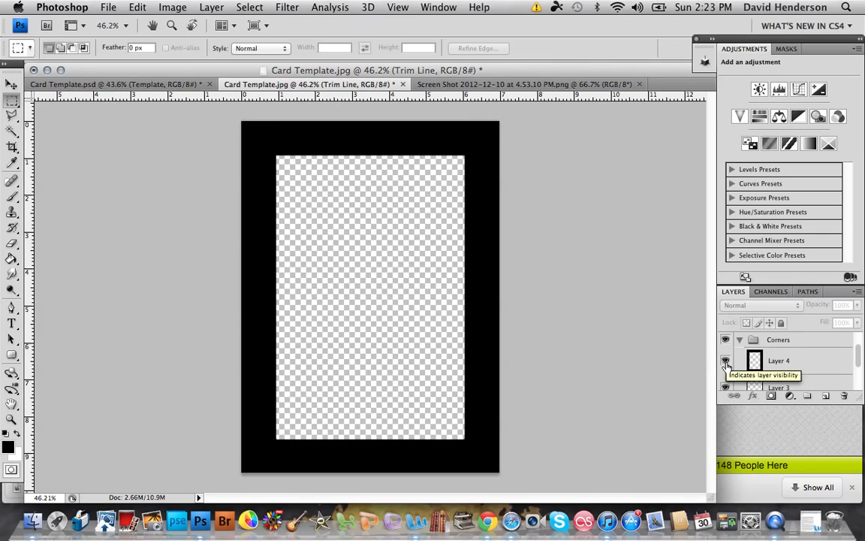
pyautogui.scroll(-3, 725, 366)
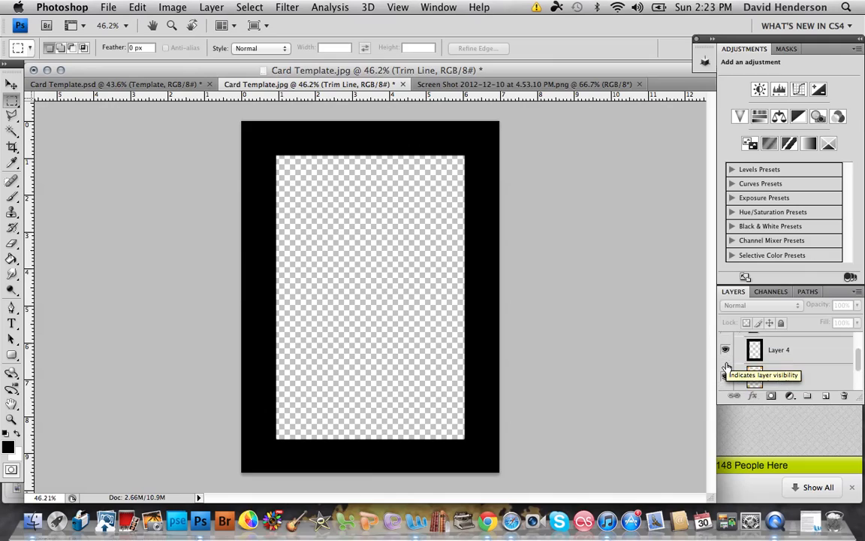
pyautogui.click(725, 365)
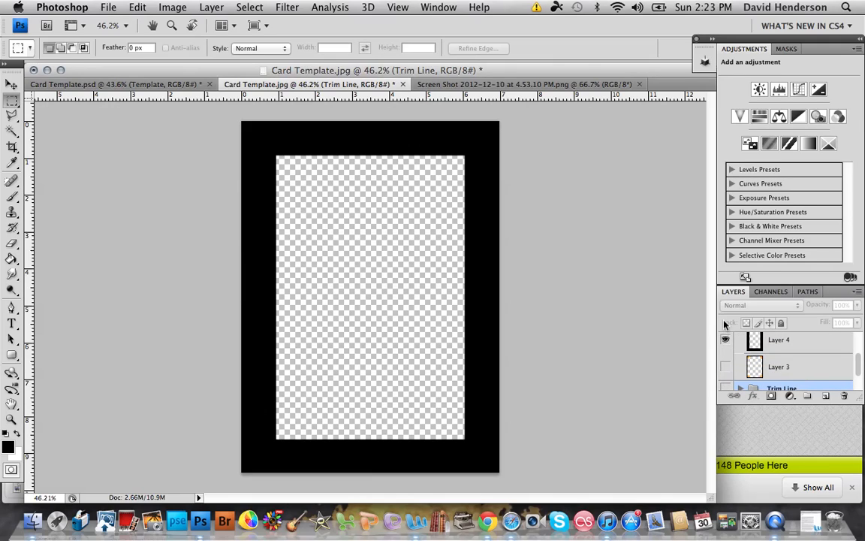
# Step: Make the Trim Line group visible and move it above the Corners group in the layer order
pyautogui.scroll(-2, 730, 359)
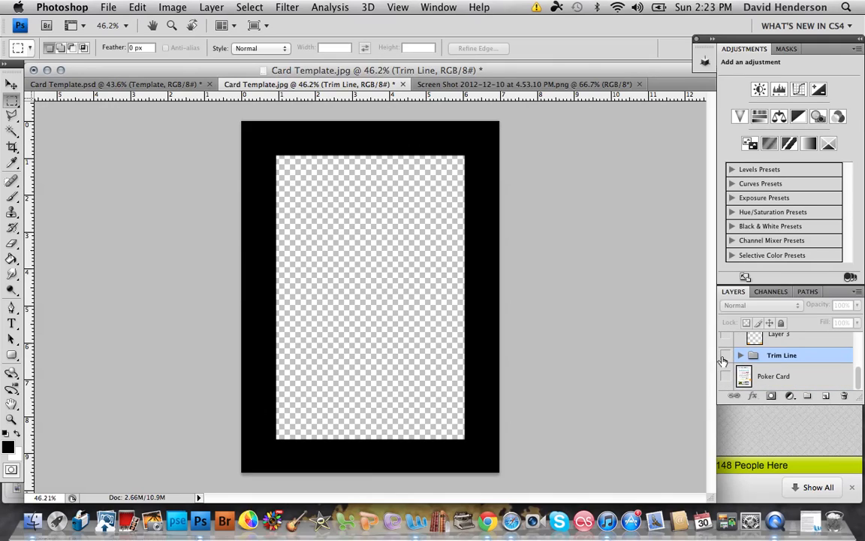
pyautogui.click(725, 355)
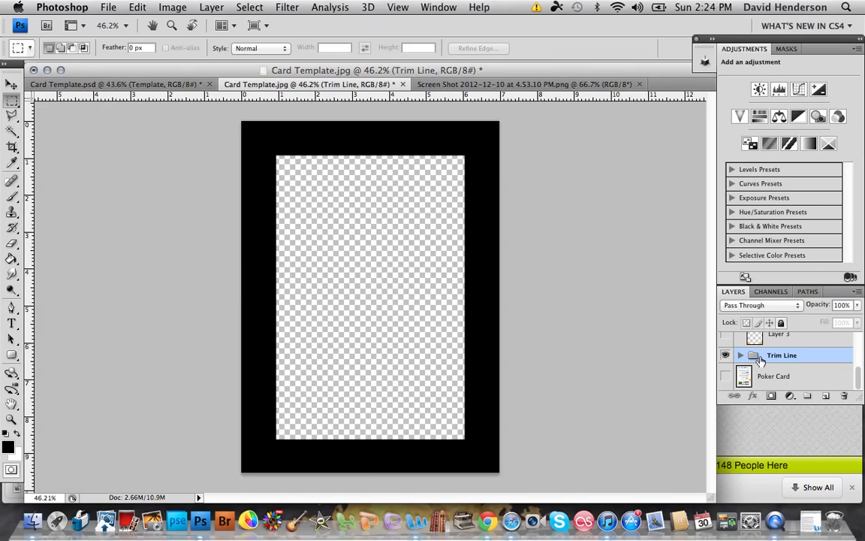
pyautogui.moveTo(761, 330); pyautogui.dragTo(757, 343)
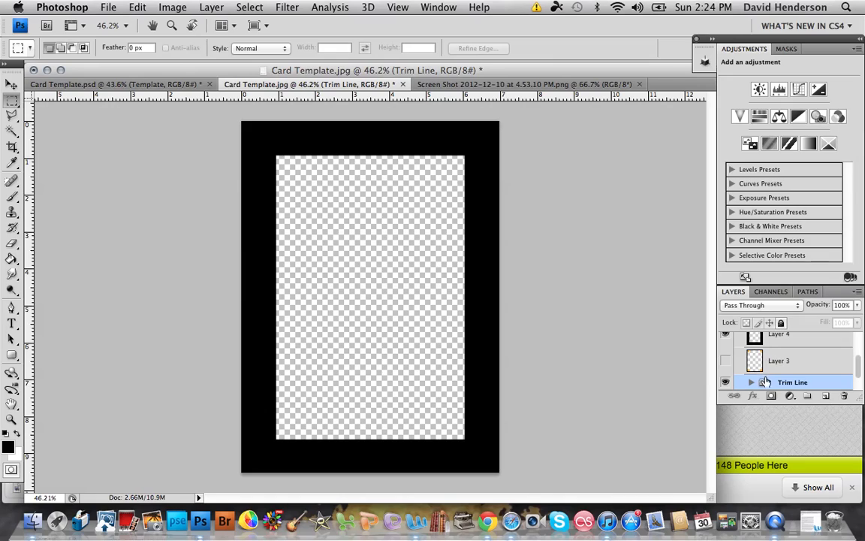
pyautogui.moveTo(772, 380); pyautogui.dragTo(757, 362)
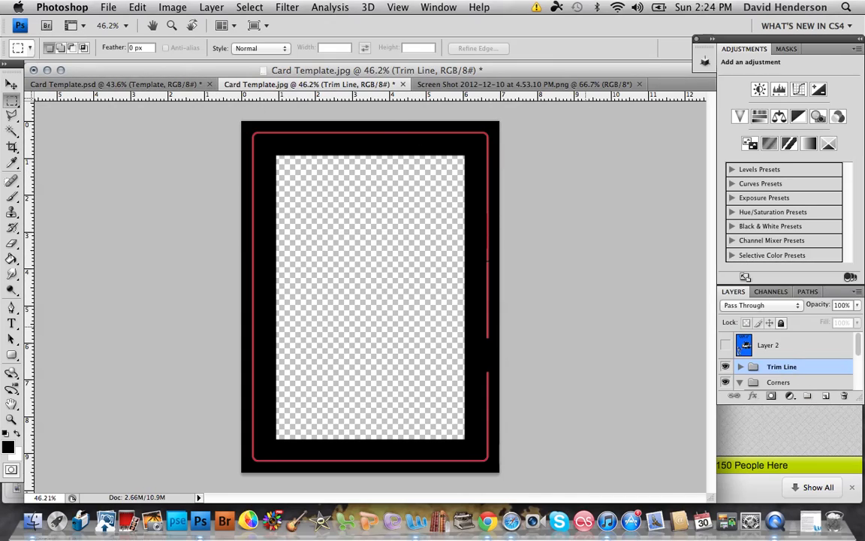
# Step: In the Card Template.psd document, expand and show the Mods group and hide the Template group
pyautogui.click(111, 85)
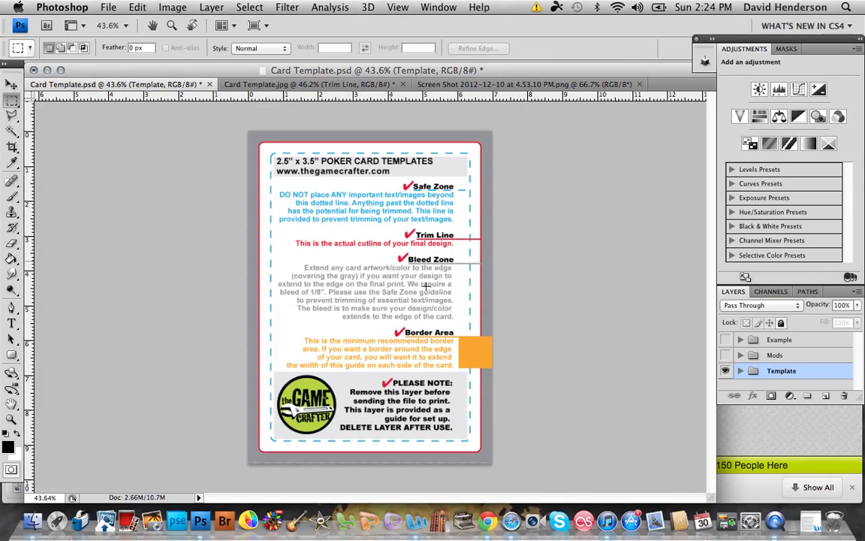
pyautogui.click(741, 356)
pyautogui.click(724, 355)
pyautogui.scroll(-2, 732, 380)
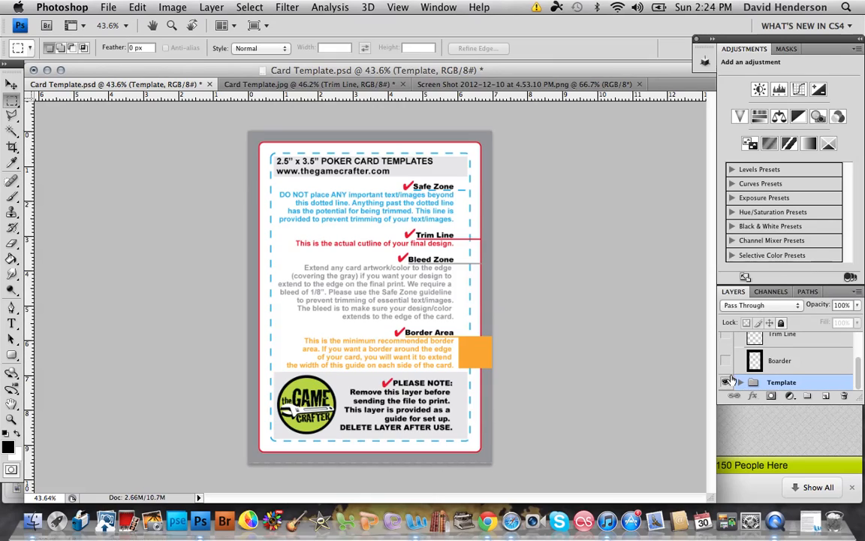
pyautogui.click(726, 384)
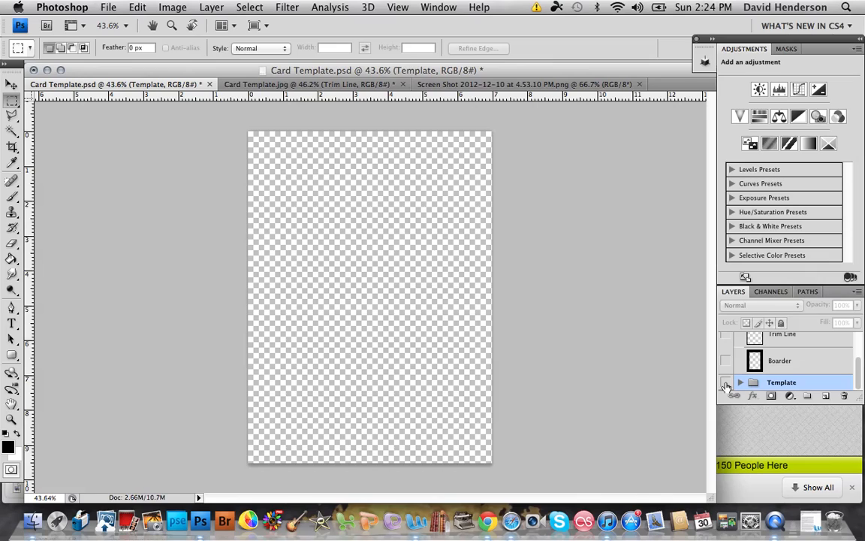
# Step: Show the Trim Line and Boarder layers inside the Mods group
pyautogui.scroll(2, 726, 383)
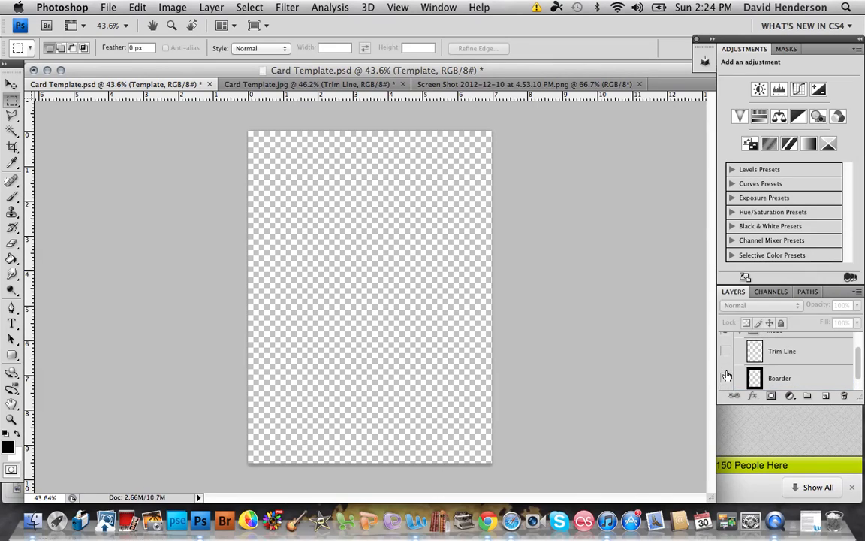
pyautogui.click(725, 369)
pyautogui.scroll(-2, 726, 376)
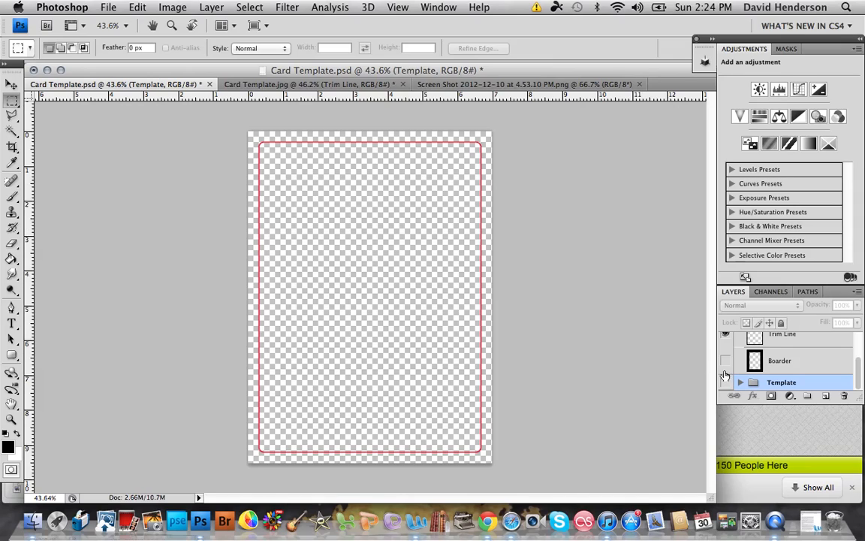
pyautogui.click(725, 361)
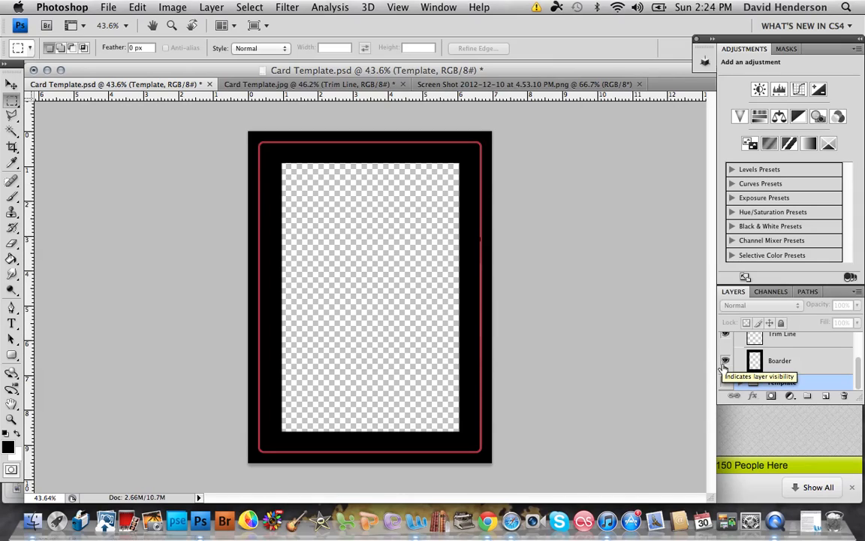
pyautogui.scroll(3, 726, 366)
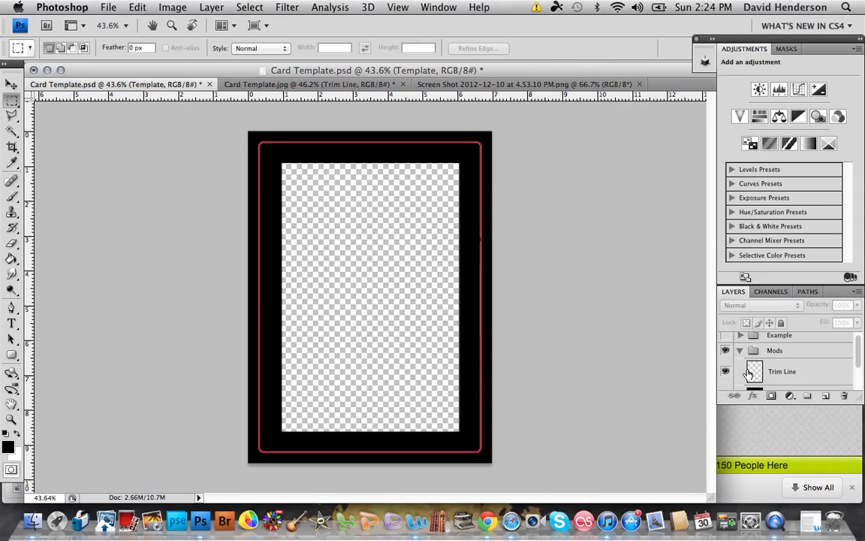
pyautogui.scroll(1, 742, 373)
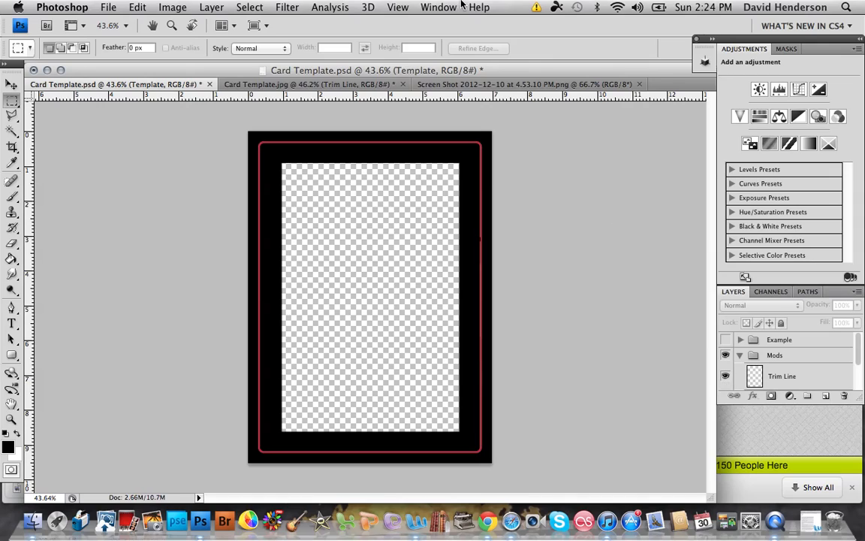
# Step: Switch back to the Card Template.jpg document
pyautogui.click(402, 7)
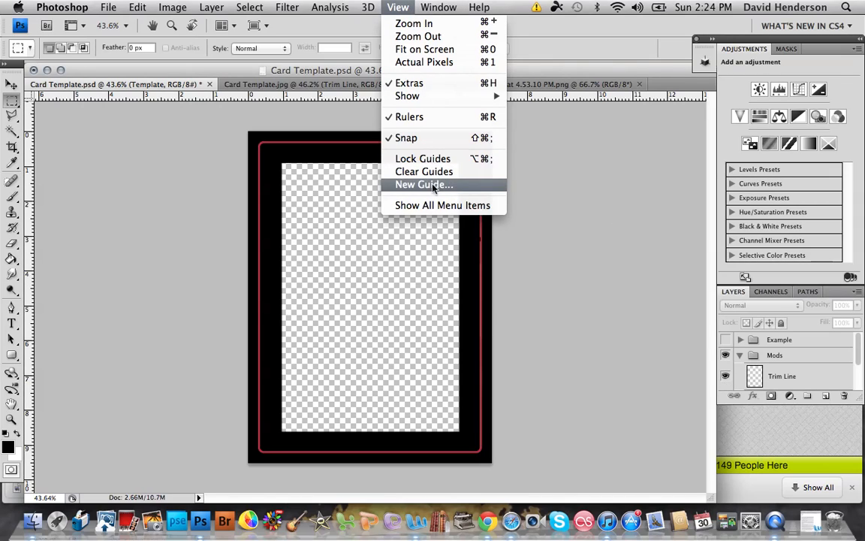
pyautogui.click(311, 4)
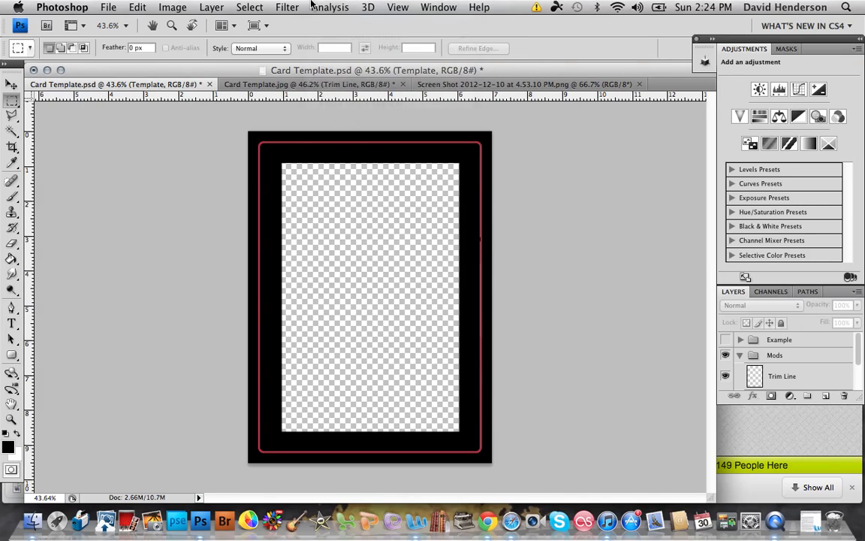
pyautogui.click(310, 86)
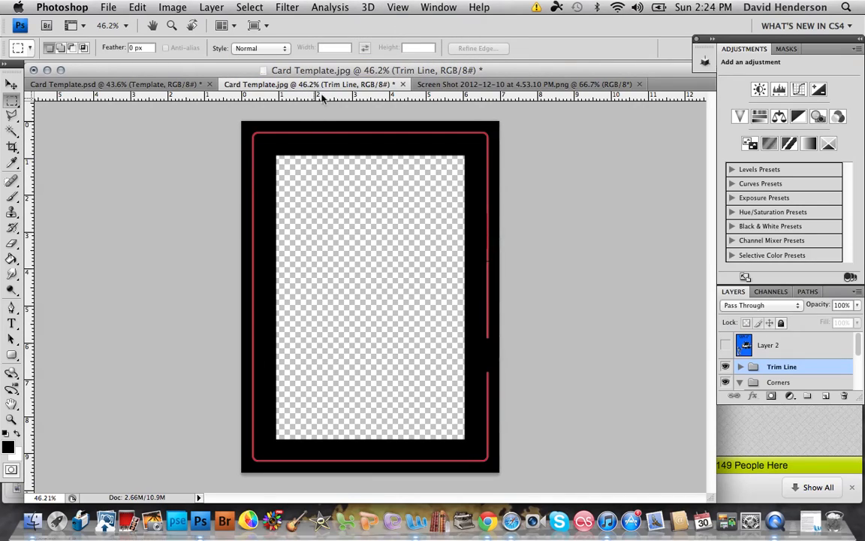
pyautogui.click(444, 86)
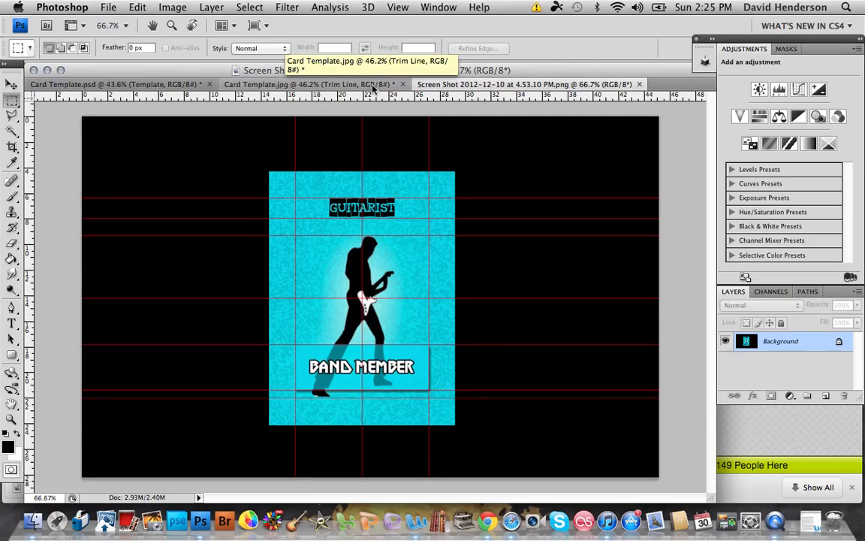
pyautogui.click(373, 85)
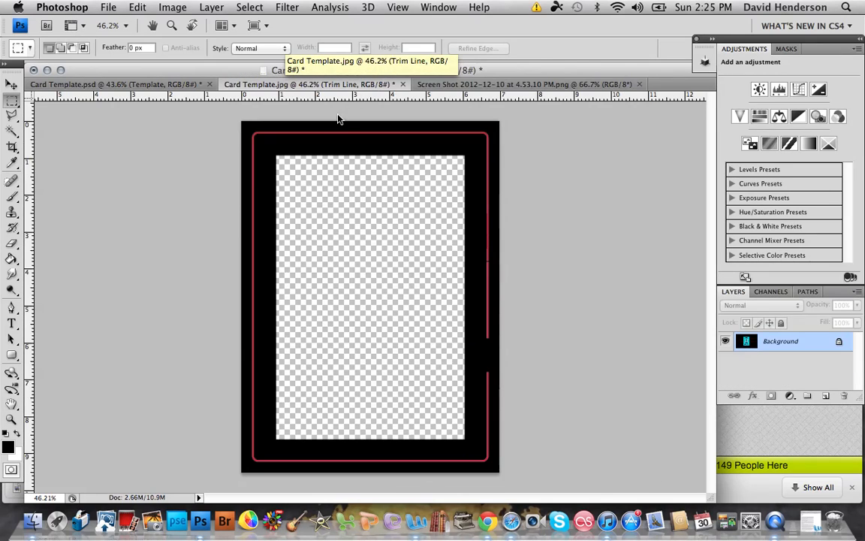
# Step: Show the Poker Card template layer and hide the Corners group
pyautogui.scroll(-2, 781, 367)
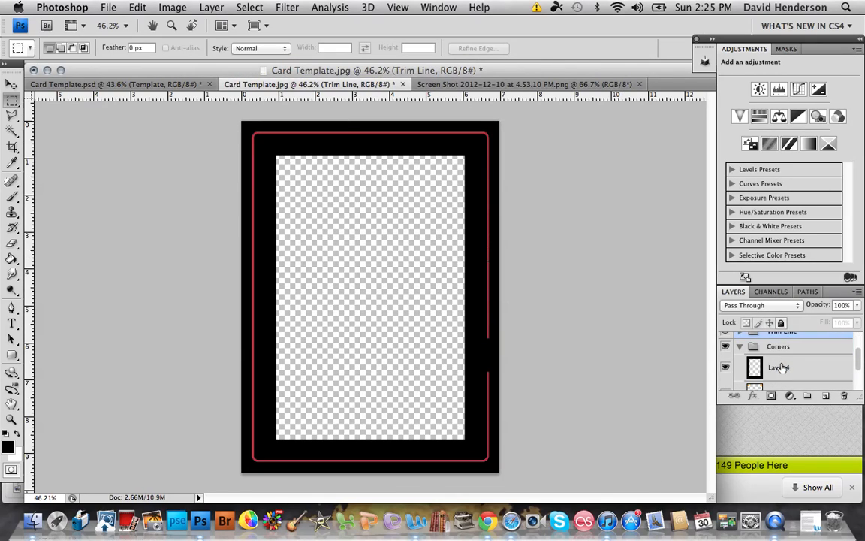
pyautogui.scroll(2, 781, 367)
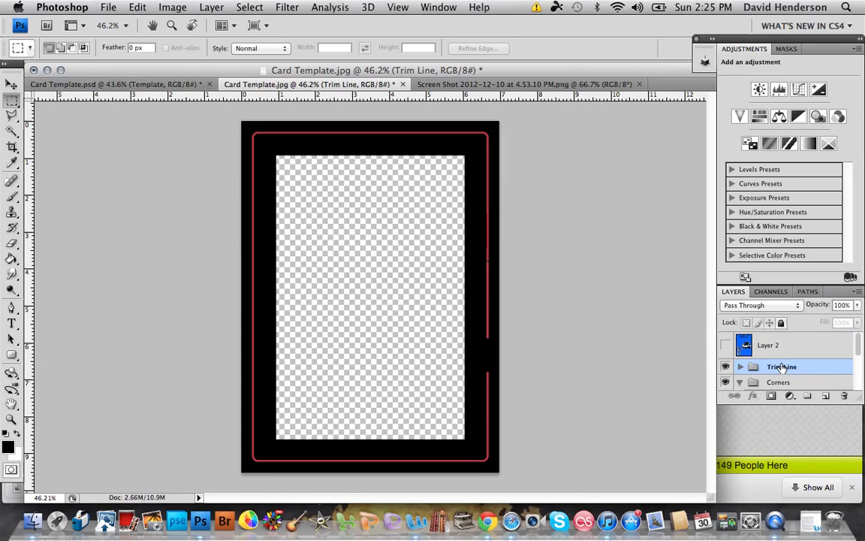
pyautogui.scroll(-5, 731, 360)
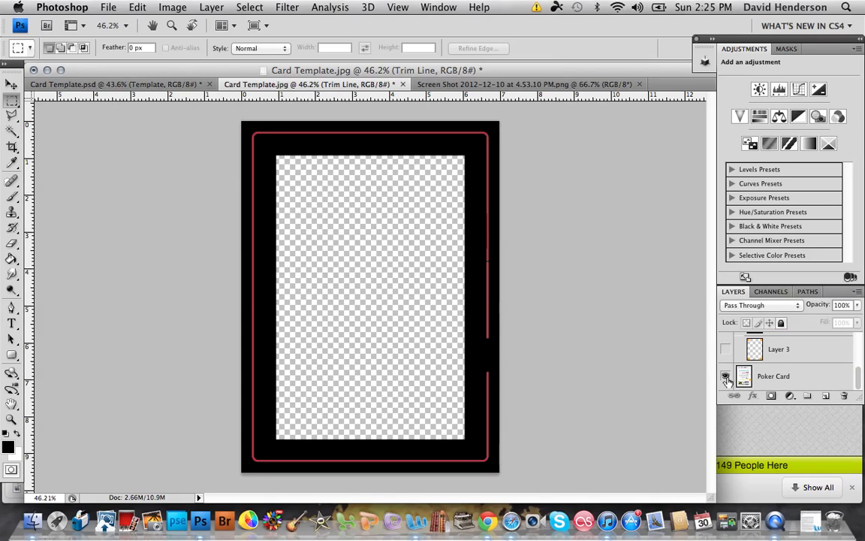
pyautogui.click(726, 376)
pyautogui.scroll(3, 729, 361)
pyautogui.scroll(1, 729, 362)
pyautogui.scroll(-2, 728, 362)
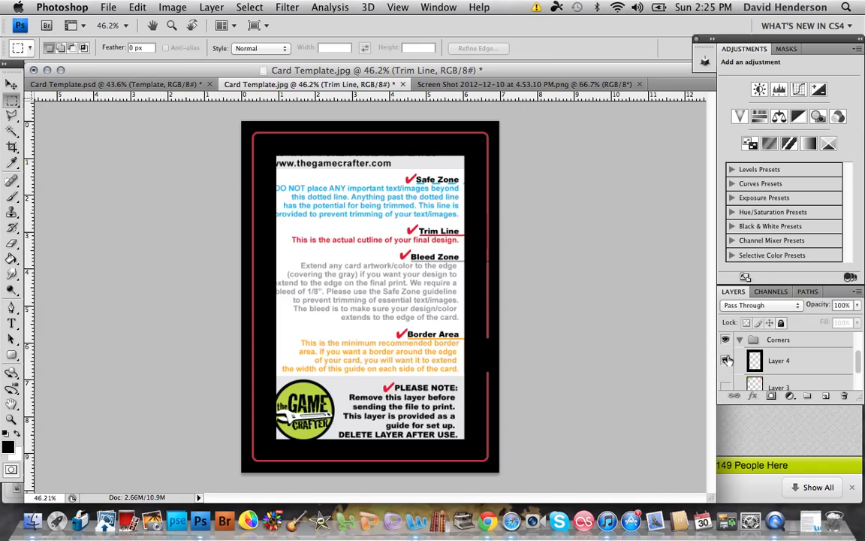
pyautogui.click(726, 339)
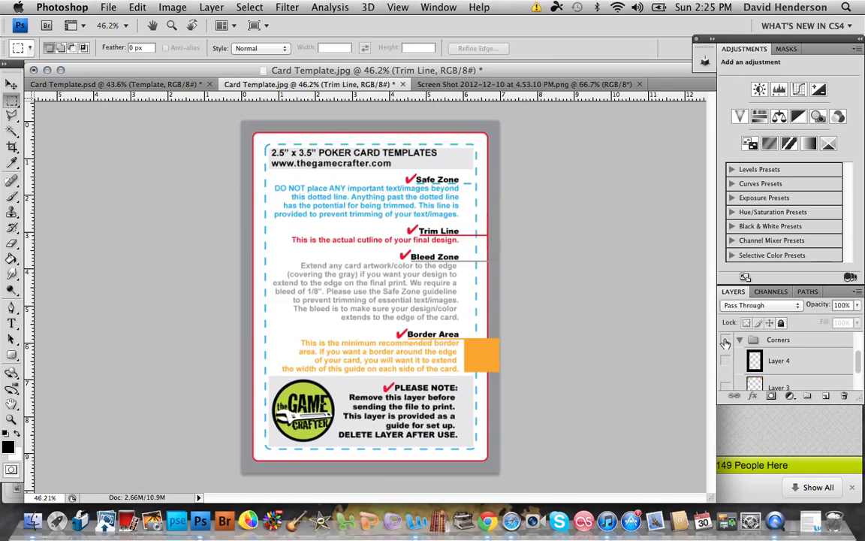
pyautogui.scroll(2, 733, 365)
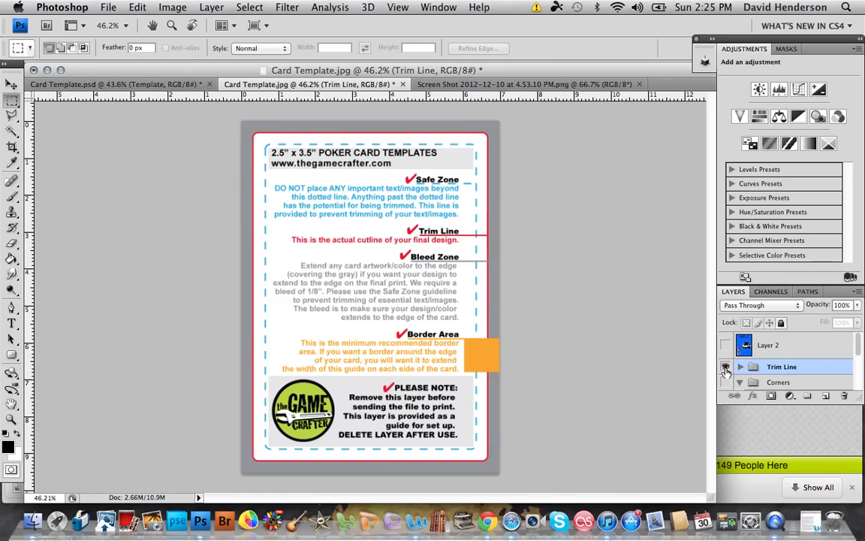
pyautogui.scroll(-3, 726, 364)
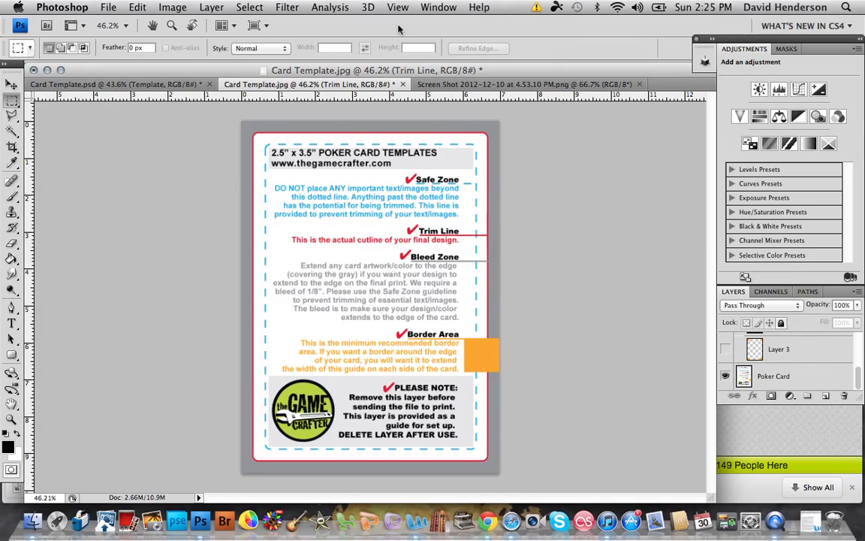
# Step: Add a vertical guide at 1 cm and move it onto the left dashed safe-zone line
pyautogui.click(368, 8)
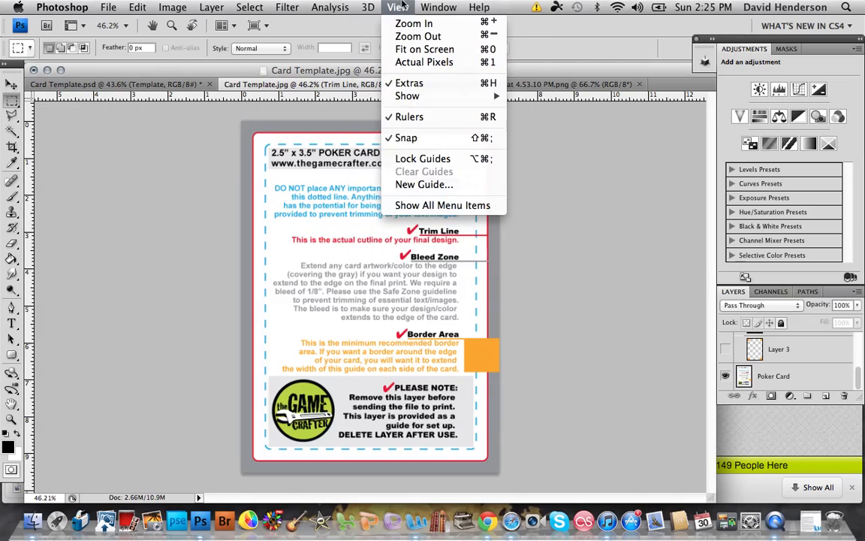
pyautogui.click(411, 186)
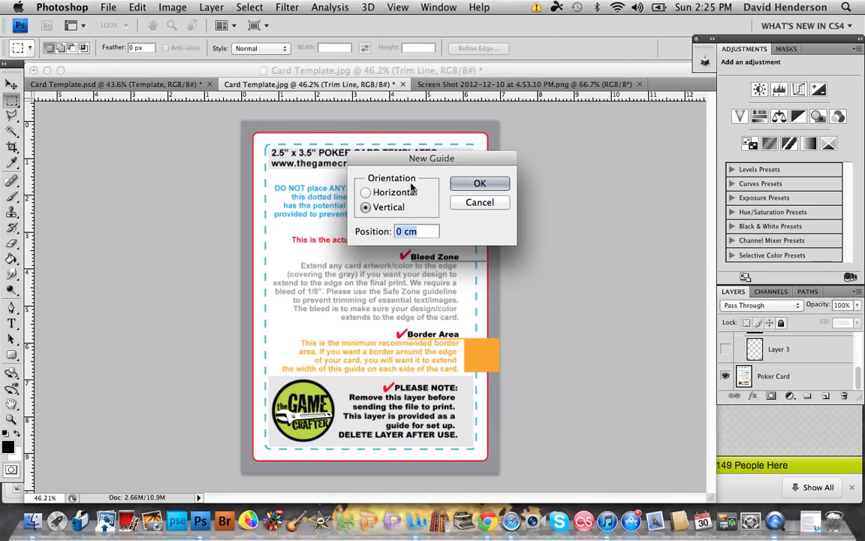
pyautogui.write('1')
pyautogui.press('Return')
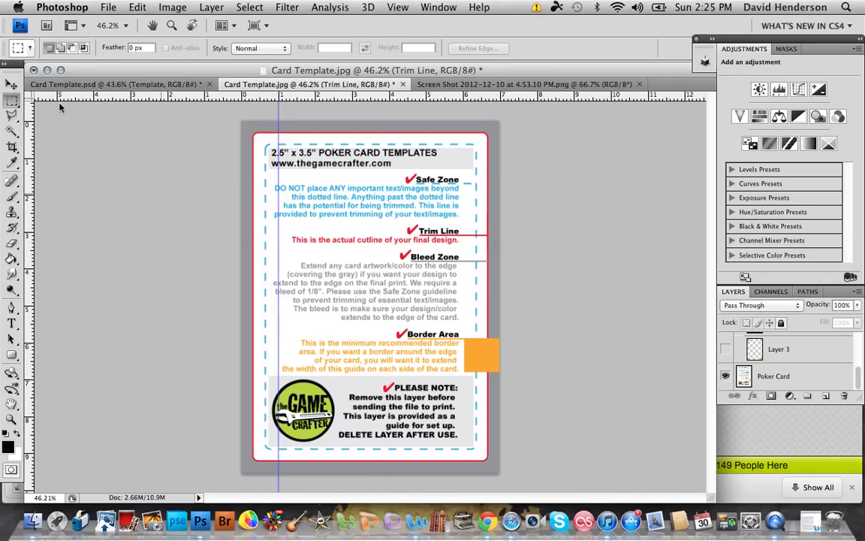
pyautogui.click(12, 84)
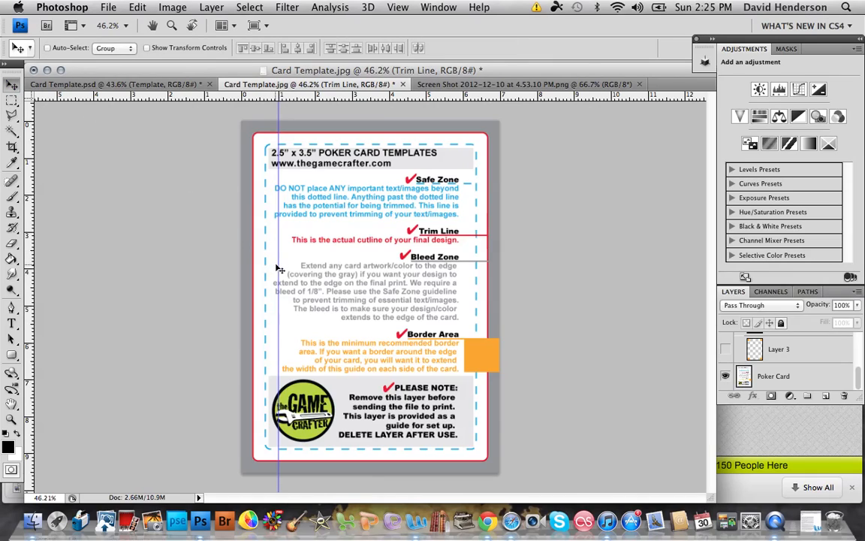
pyautogui.moveTo(283, 270); pyautogui.dragTo(265, 274)
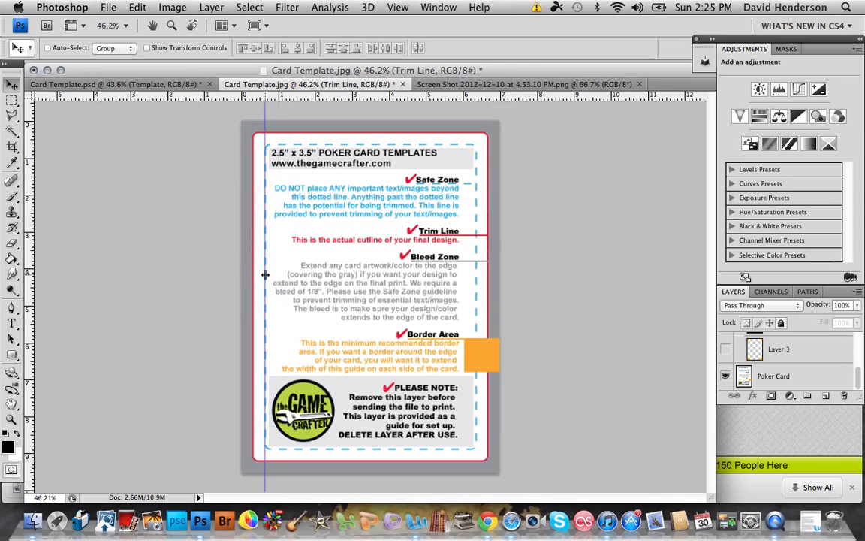
# Step: Add a second vertical guide at 1 cm and move it onto the right dashed safe-zone line
pyautogui.click(438, 7)
pyautogui.moveTo(397, 7)
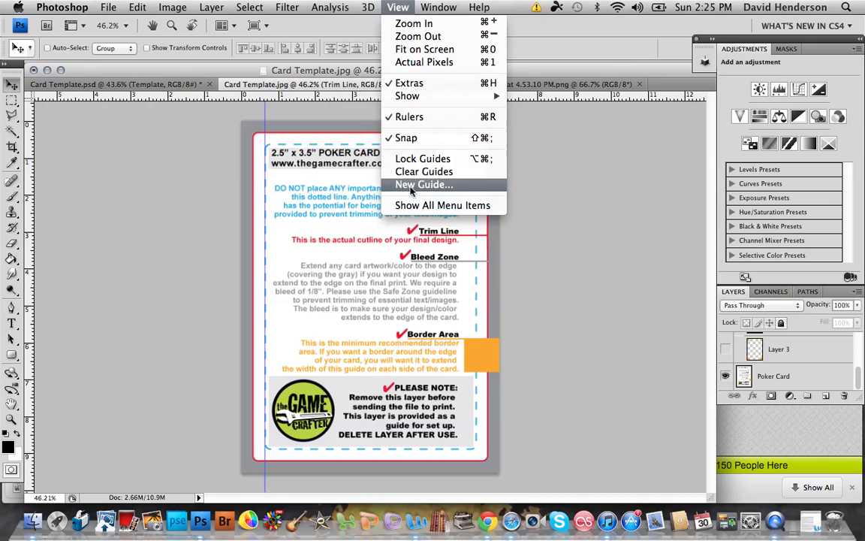
pyautogui.click(397, 6)
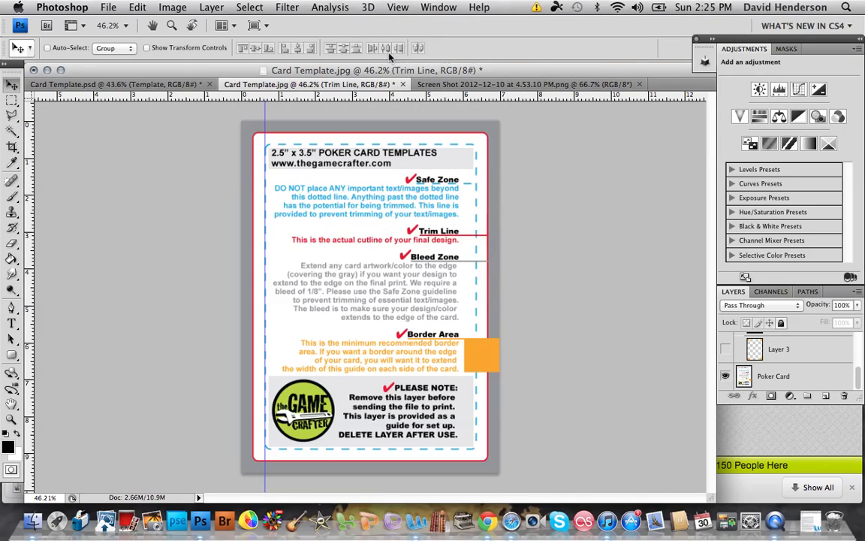
pyautogui.click(396, 9)
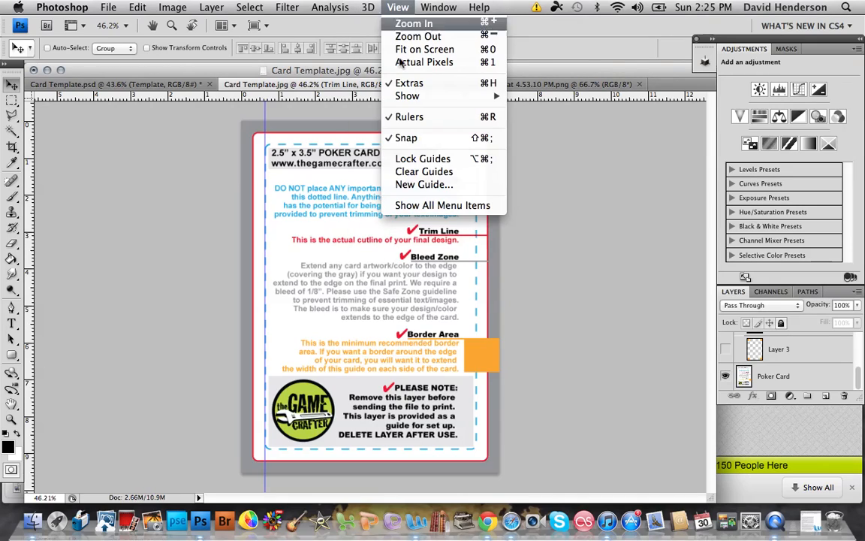
pyautogui.click(420, 185)
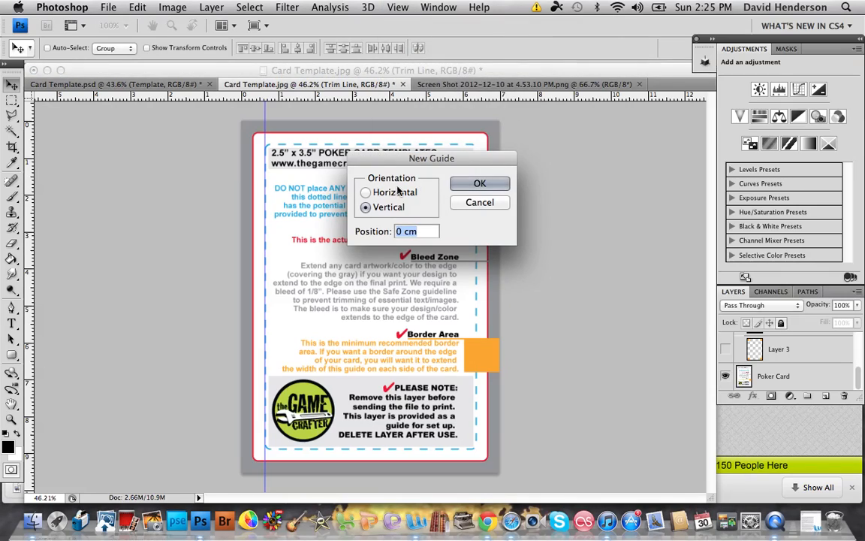
pyautogui.write('1')
pyautogui.press('Return')
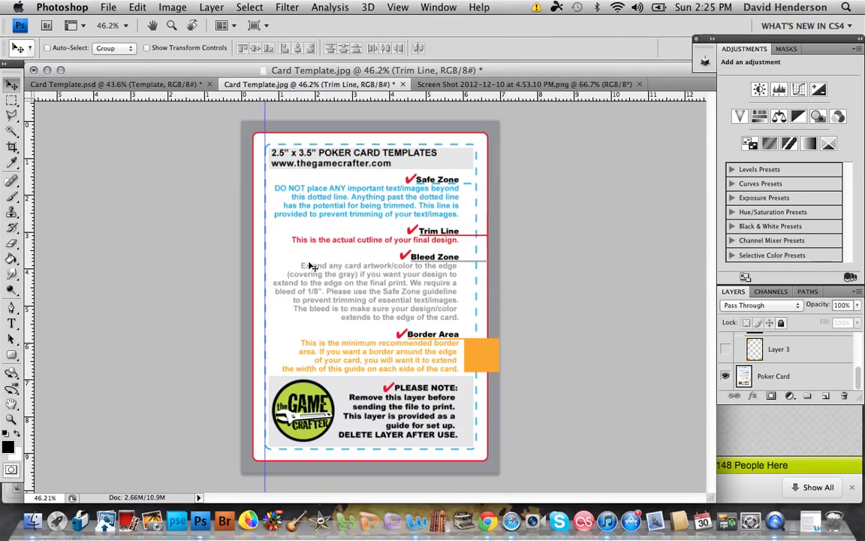
pyautogui.moveTo(278, 266); pyautogui.dragTo(477, 301)
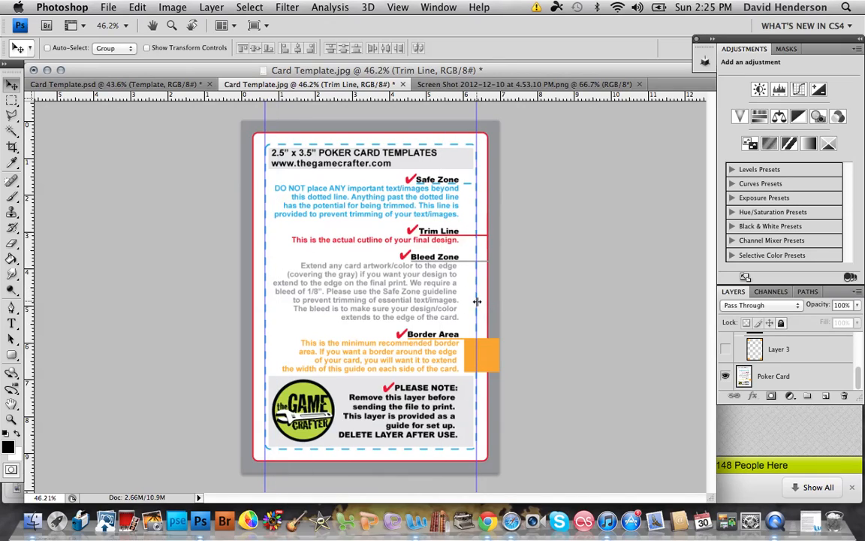
# Step: Add a horizontal guide at 1 cm and move it onto the top dashed safe-zone line
pyautogui.click(327, 6)
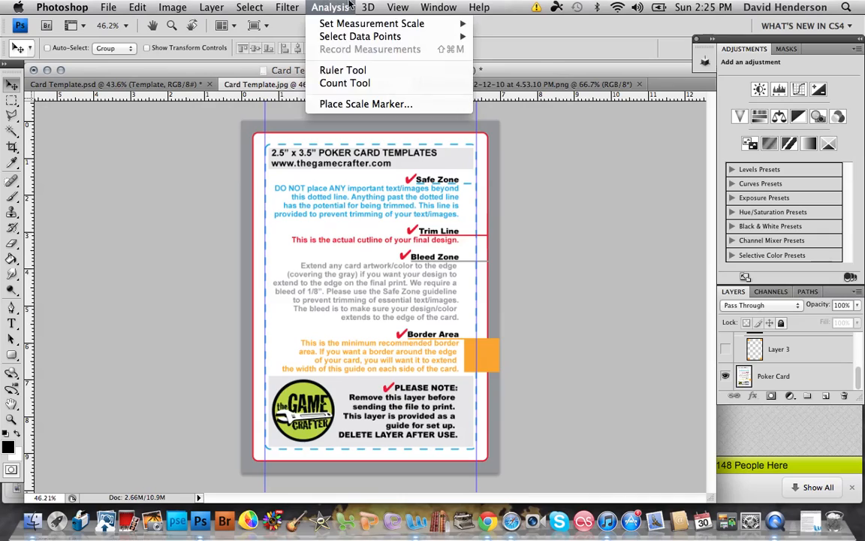
pyautogui.moveTo(393, 6)
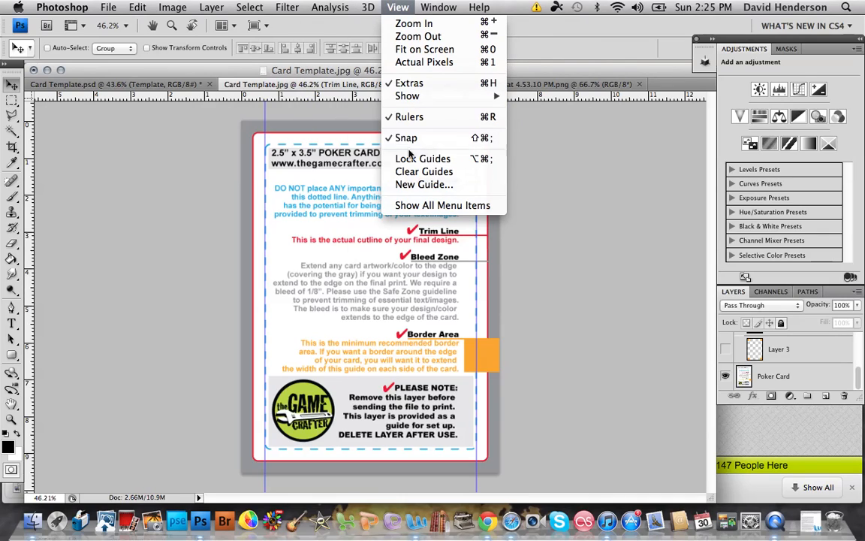
pyautogui.click(408, 186)
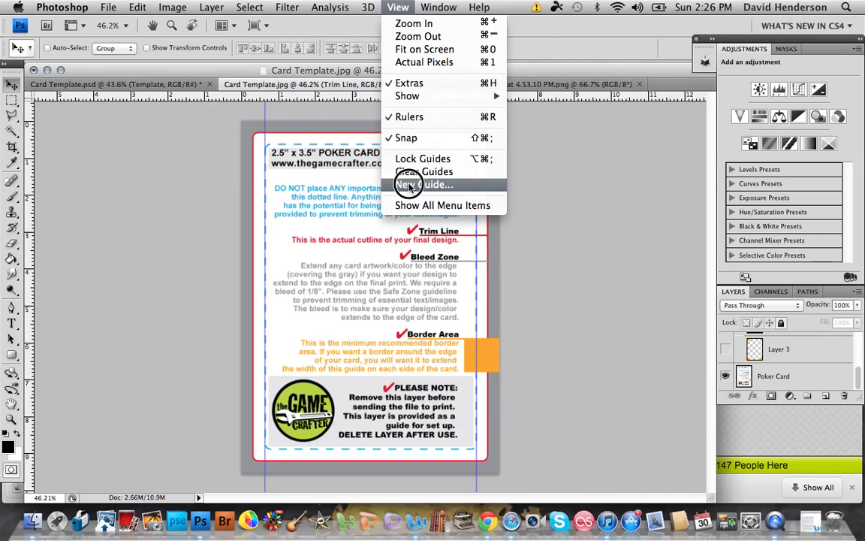
pyautogui.click(365, 192)
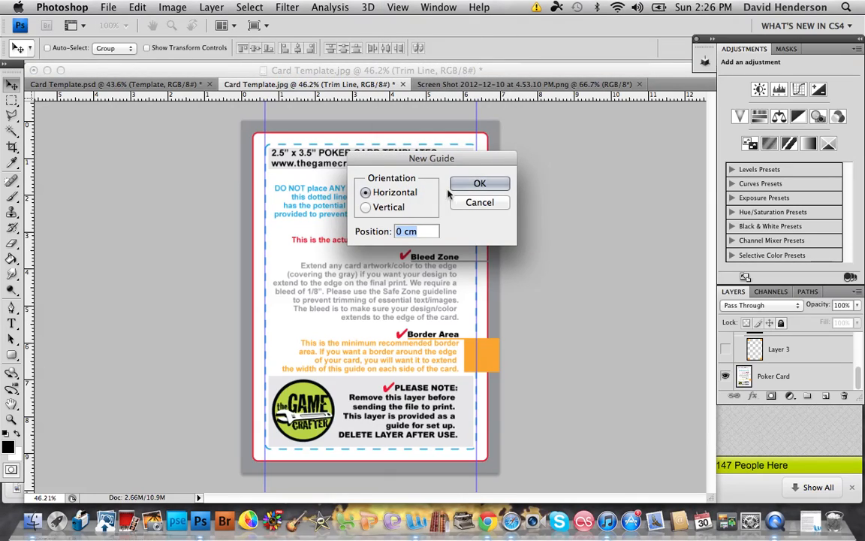
pyautogui.press('Return')
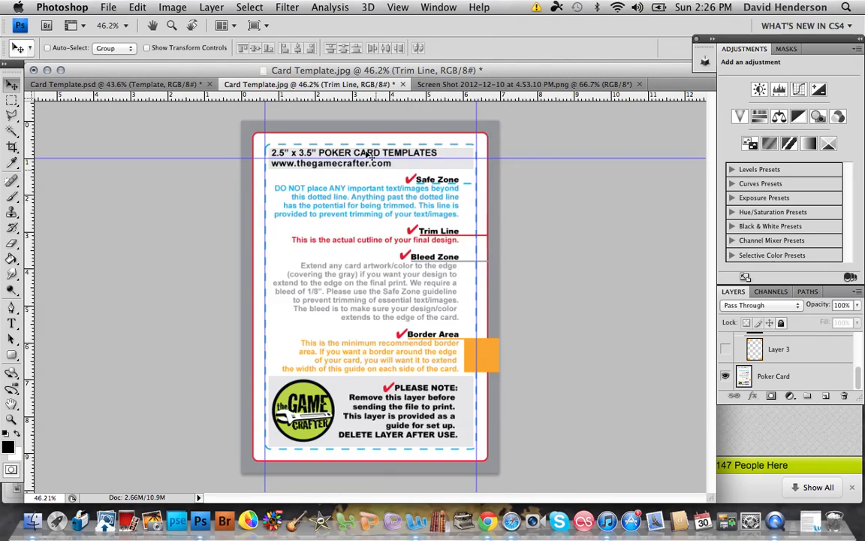
pyautogui.moveTo(362, 158); pyautogui.dragTo(361, 143)
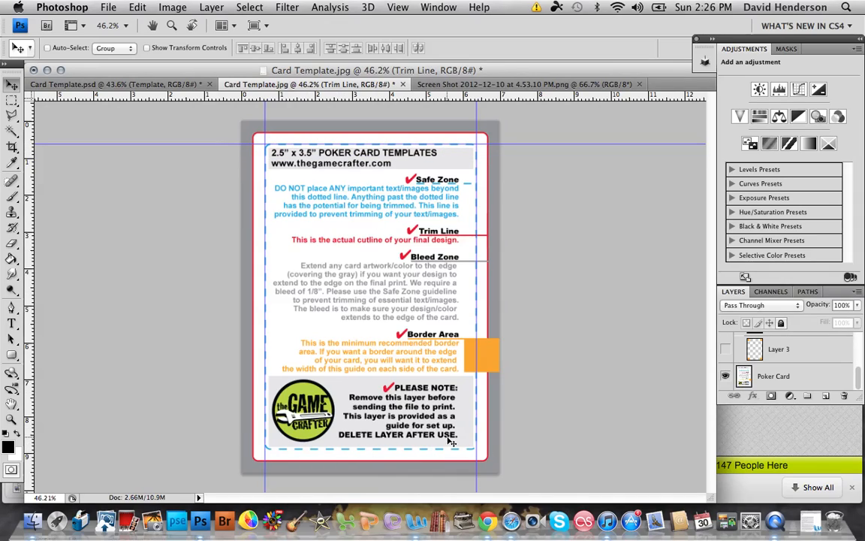
# Step: Switch to the Card Template.psd document and show its guides
pyautogui.click(167, 85)
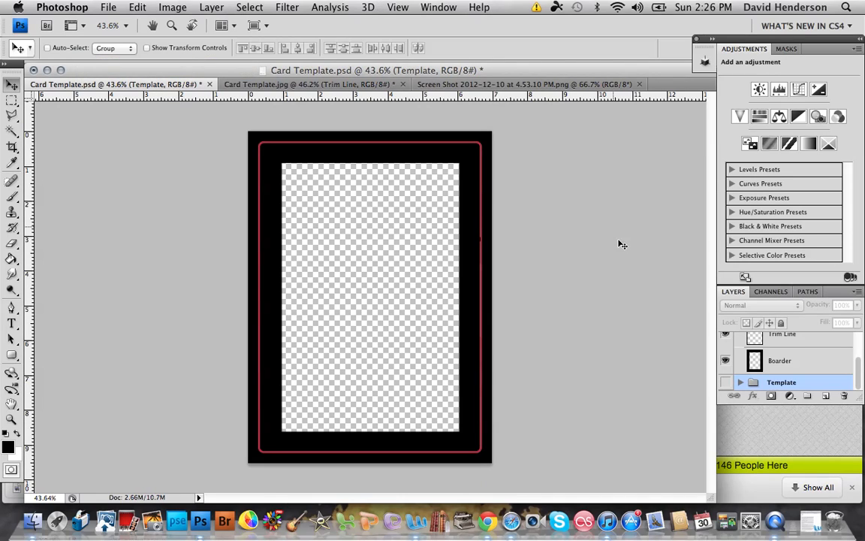
pyautogui.click(368, 6)
pyautogui.moveTo(395, 6)
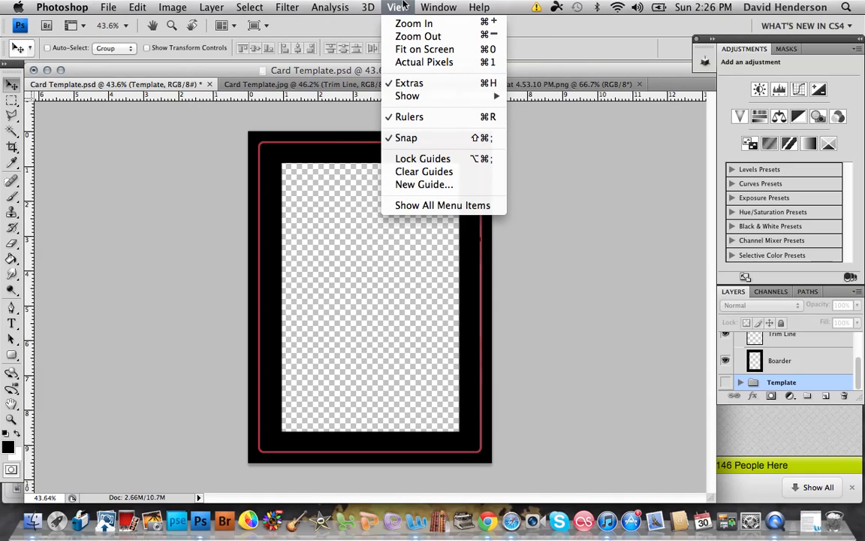
pyautogui.moveTo(447, 98)
pyautogui.click(525, 147)
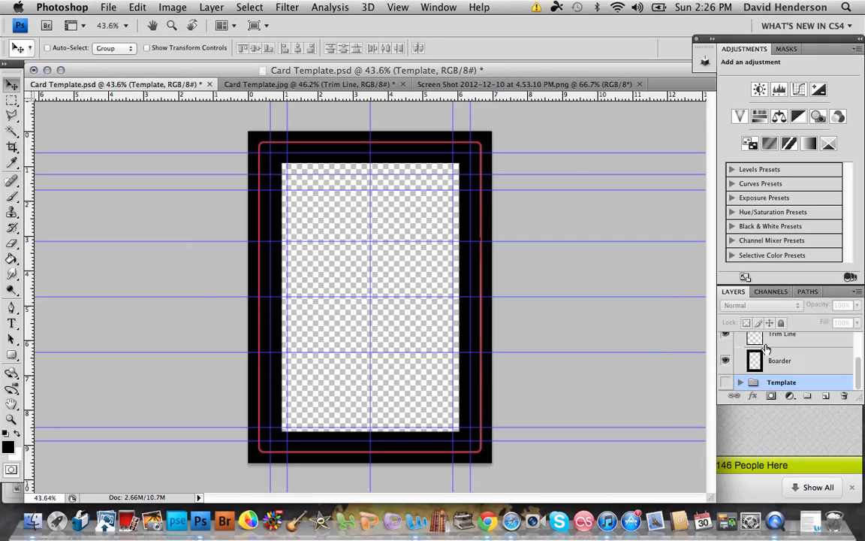
# Step: Hide the Mods group and show the Example group
pyautogui.scroll(3, 753, 361)
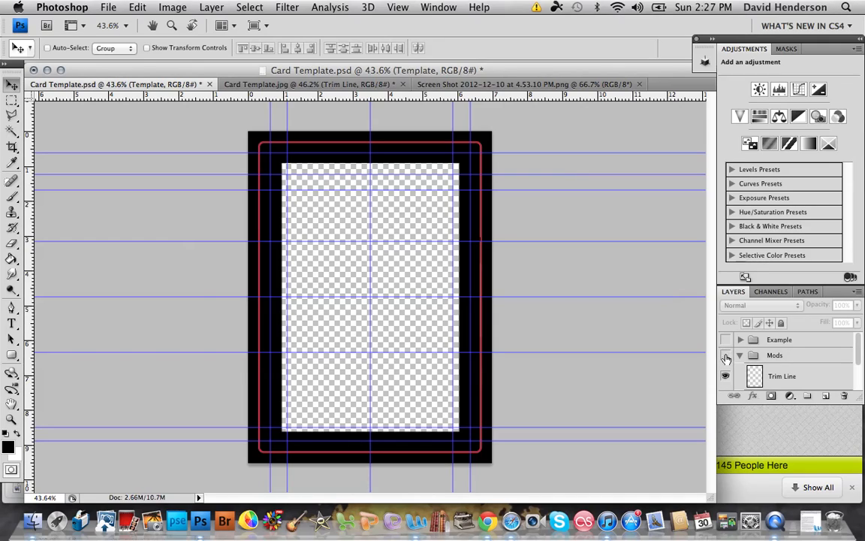
pyautogui.click(725, 356)
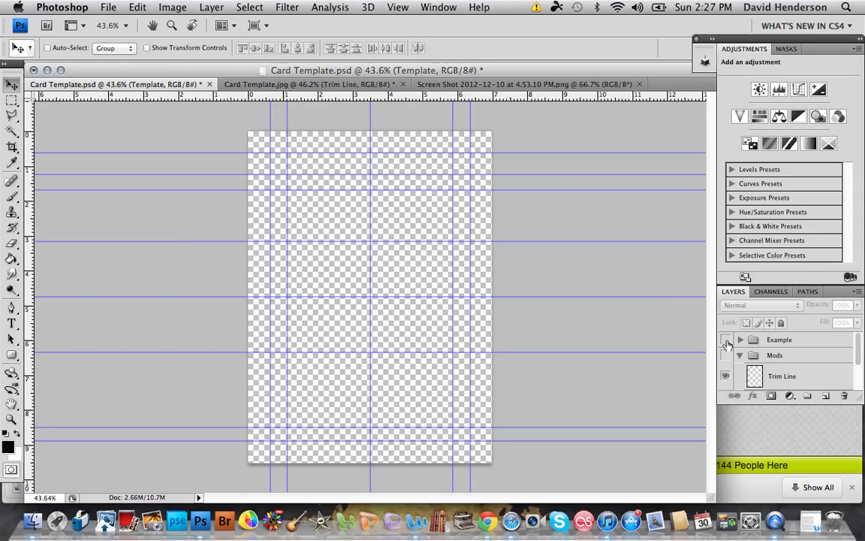
pyautogui.click(726, 341)
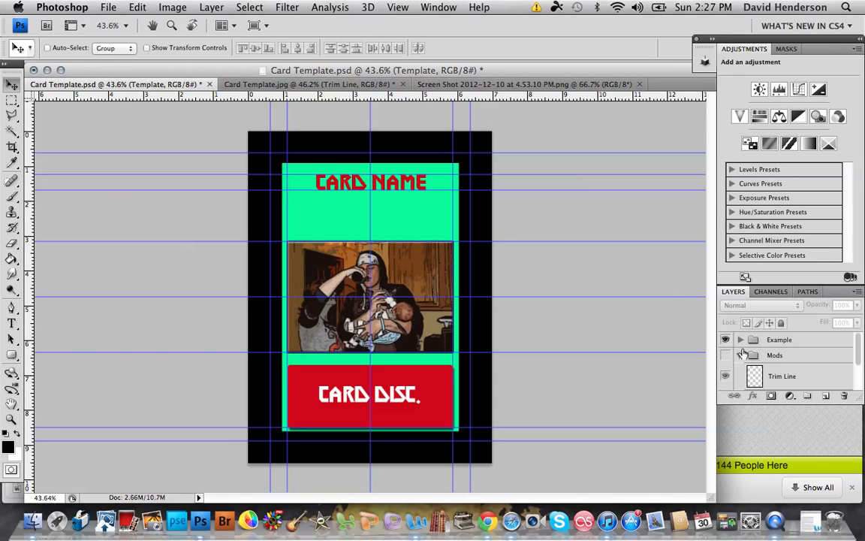
# Step: Expand the Example group, select the photo on Layer 1 and move it so that it snaps to the guides
pyautogui.click(741, 343)
pyautogui.scroll(-5, 747, 365)
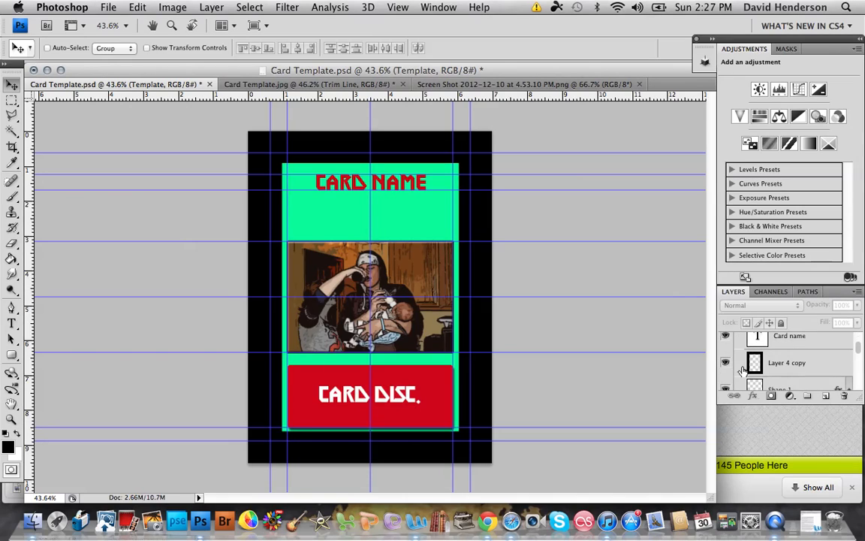
pyautogui.scroll(-4, 749, 373)
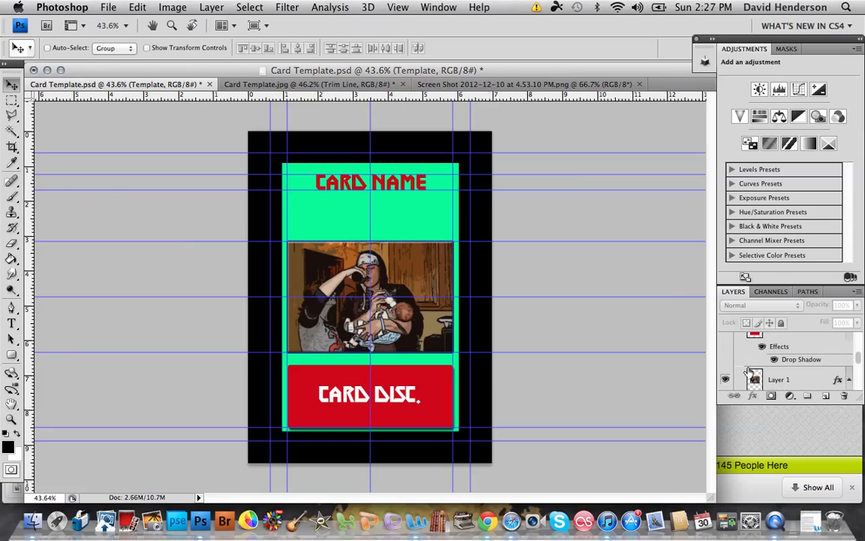
pyautogui.click(753, 380)
pyautogui.moveTo(393, 257); pyautogui.dragTo(405, 276)
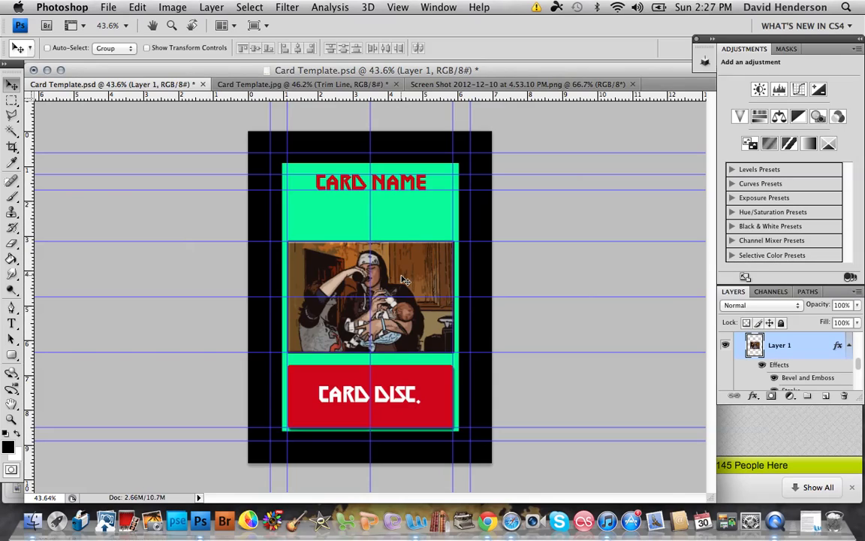
# Step: Switch to the Screen Shot 2012-12-10 at 4.53.10 PM.png document
pyautogui.scroll(4, 761, 360)
pyautogui.scroll(1, 760, 370)
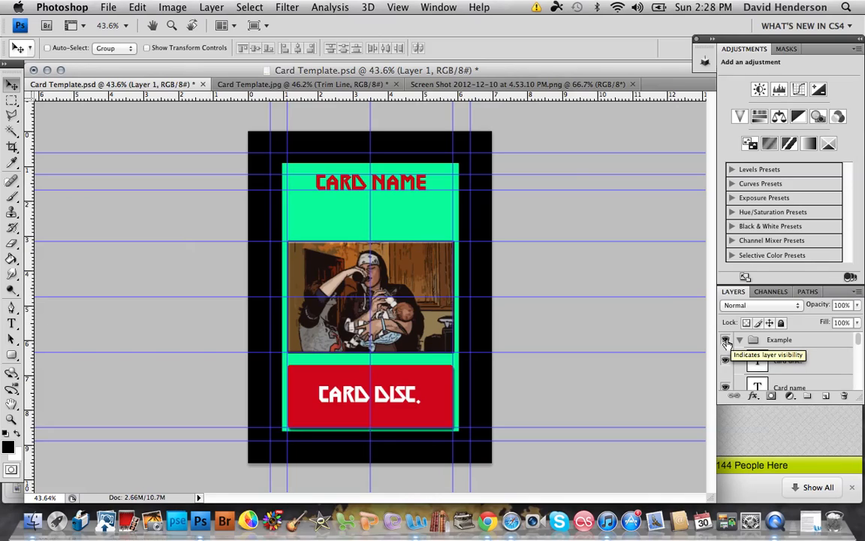
pyautogui.click(490, 85)
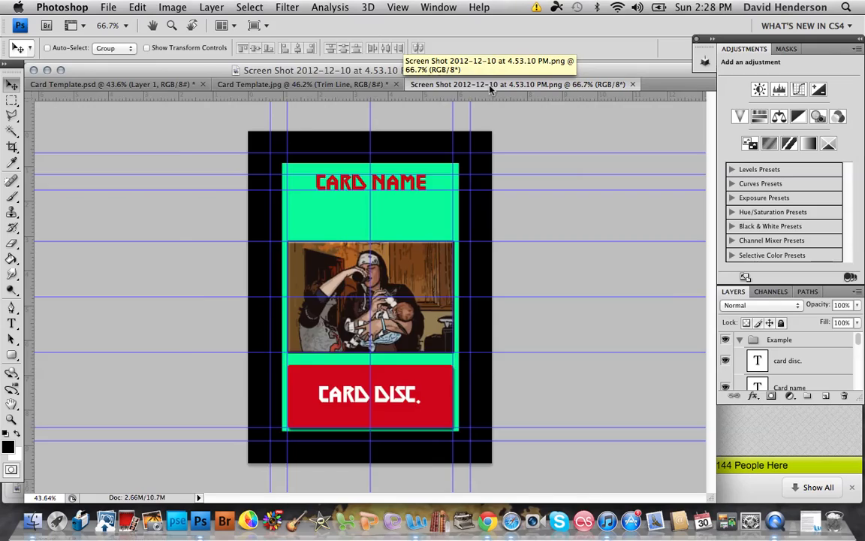